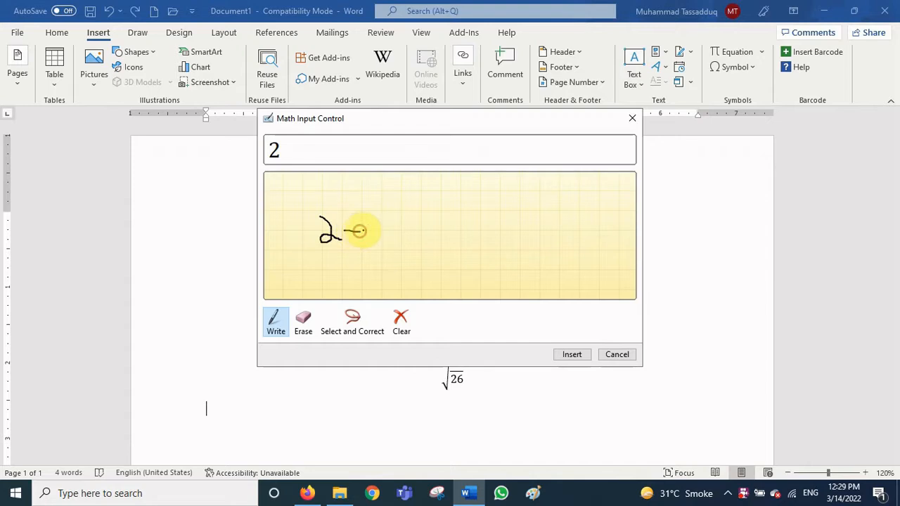
# Complete the handwritten equation √(2 − x) + 4 = x − 1 and insert it into the document
pyautogui.moveTo(360, 231); pyautogui.dragTo(394, 241)
pyautogui.moveTo(383, 206)
pyautogui.mouseDown()
pyautogui.moveTo(311, 209)
pyautogui.moveTo(310, 242)
pyautogui.moveTo(288, 246)
pyautogui.mouseUp()
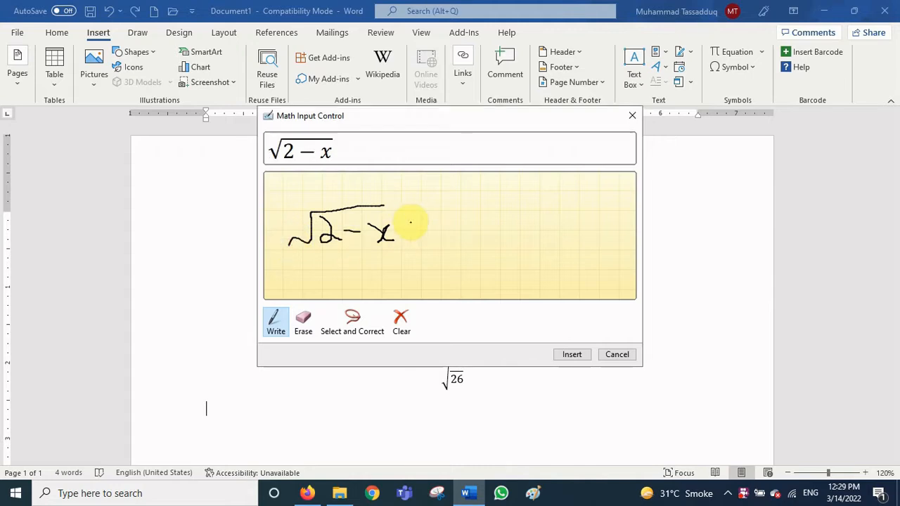
pyautogui.moveTo(430, 223)
pyautogui.mouseDown()
pyautogui.moveTo(407, 223)
pyautogui.moveTo(418, 232)
pyautogui.moveTo(492, 224)
pyautogui.moveTo(506, 233)
pyautogui.moveTo(538, 223)
pyautogui.moveTo(552, 235)
pyautogui.mouseUp()
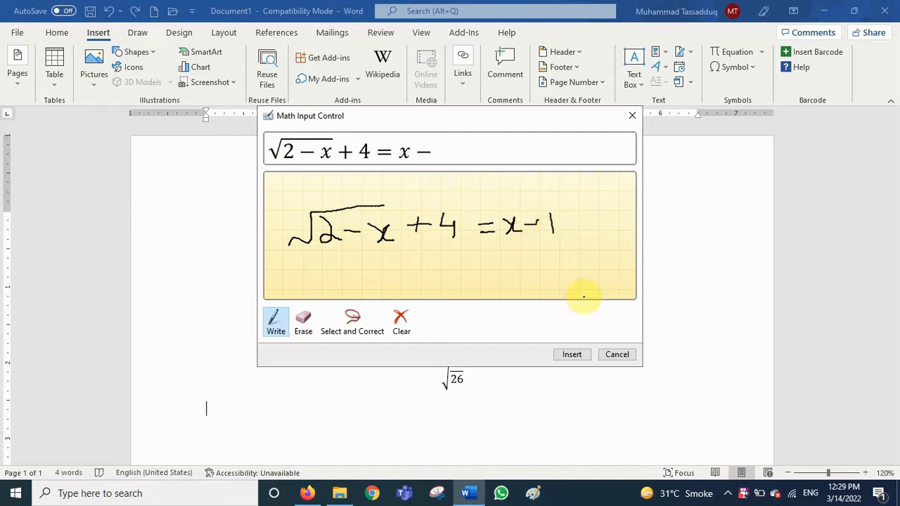
pyautogui.click(571, 353)
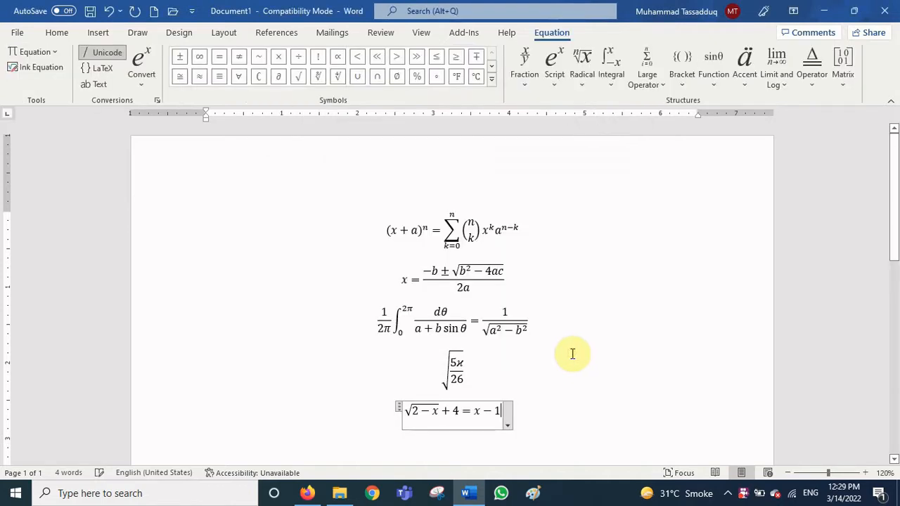
pyautogui.click(527, 408)
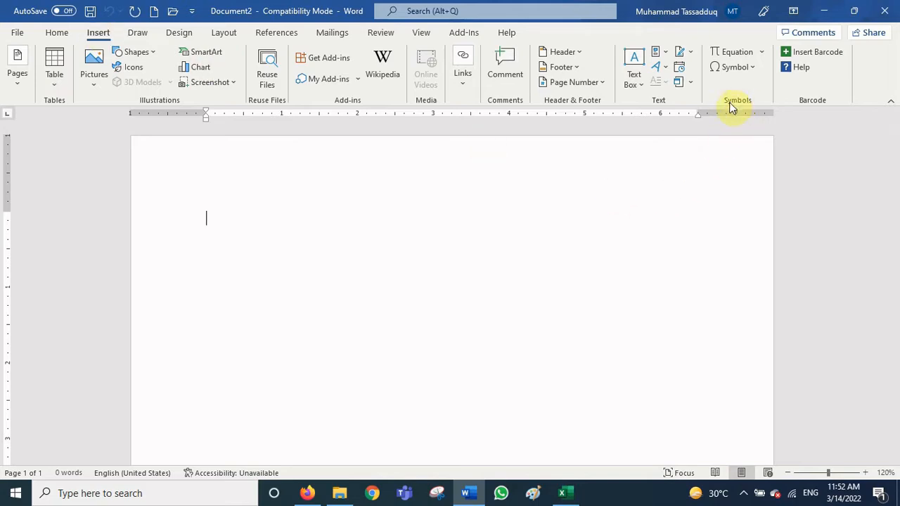
# Browse the built-in and Office.com equations, and handwrite (x + y)² = x² + y² + 2xy as an ink equation
pyautogui.click(762, 53)
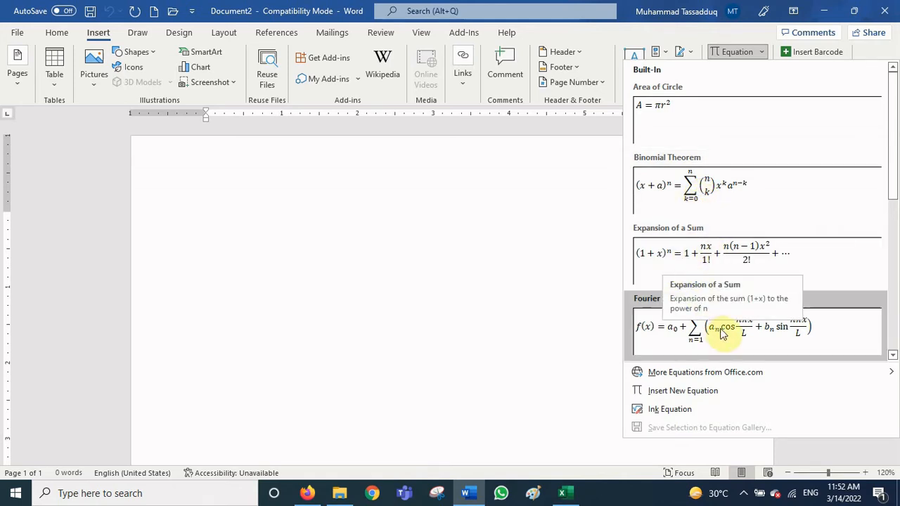
pyautogui.moveTo(891, 189); pyautogui.dragTo(887, 353)
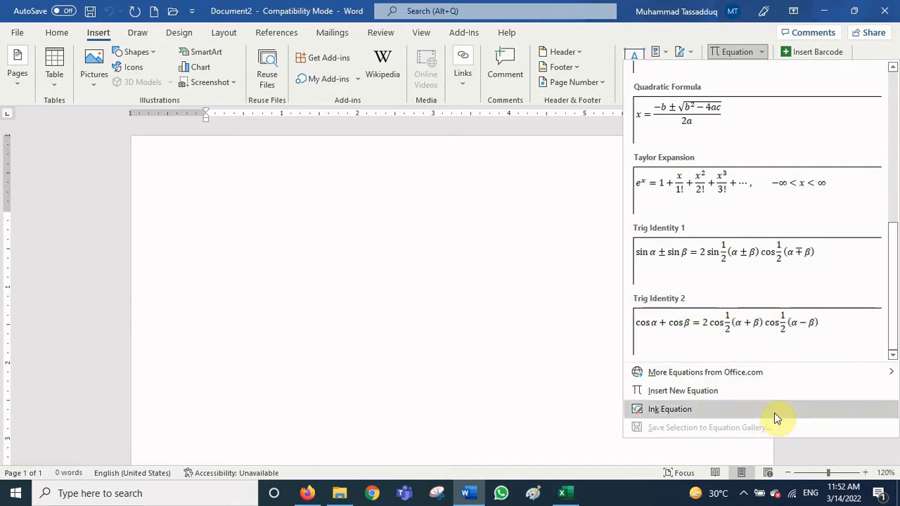
pyautogui.moveTo(714, 379)
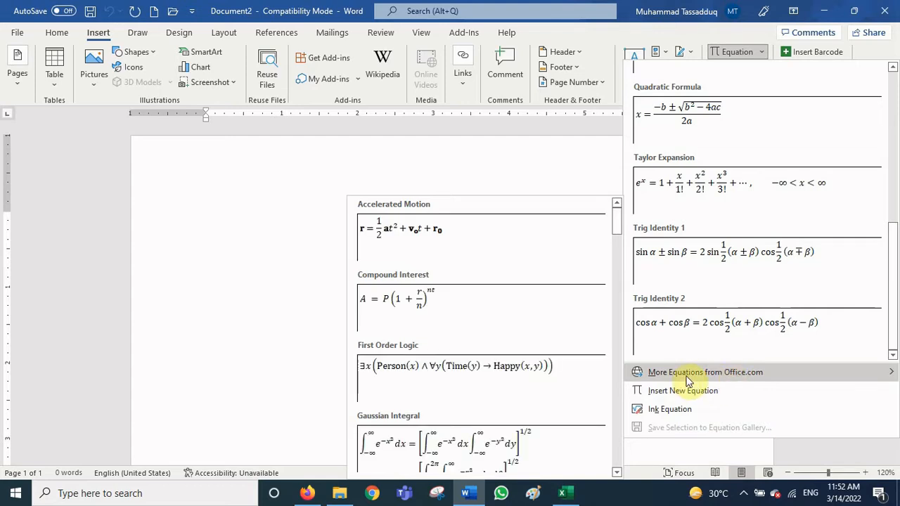
pyautogui.moveTo(616, 220); pyautogui.dragTo(615, 388)
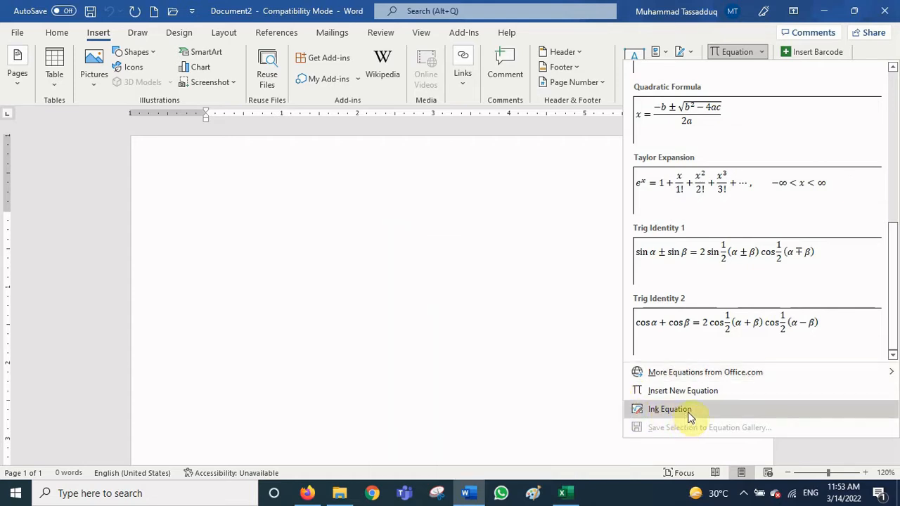
pyautogui.click(688, 414)
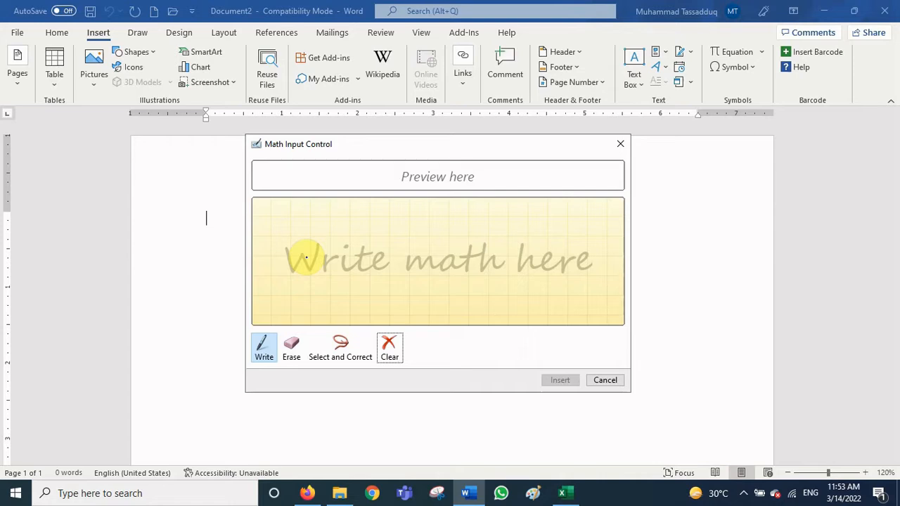
pyautogui.moveTo(295, 246)
pyautogui.mouseDown()
pyautogui.moveTo(303, 260)
pyautogui.moveTo(321, 253)
pyautogui.moveTo(351, 264)
pyautogui.moveTo(341, 271)
pyautogui.mouseUp()
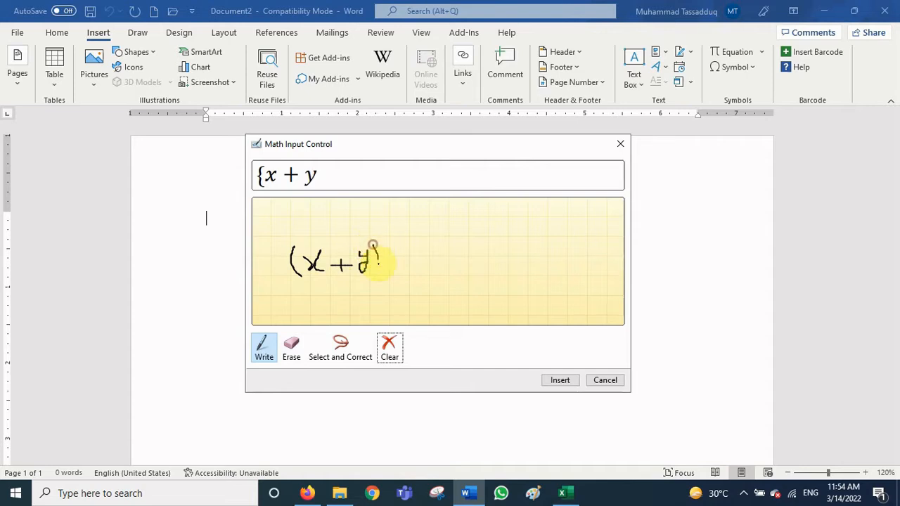
pyautogui.moveTo(373, 246); pyautogui.dragTo(371, 274)
pyautogui.moveTo(378, 228); pyautogui.dragTo(406, 267)
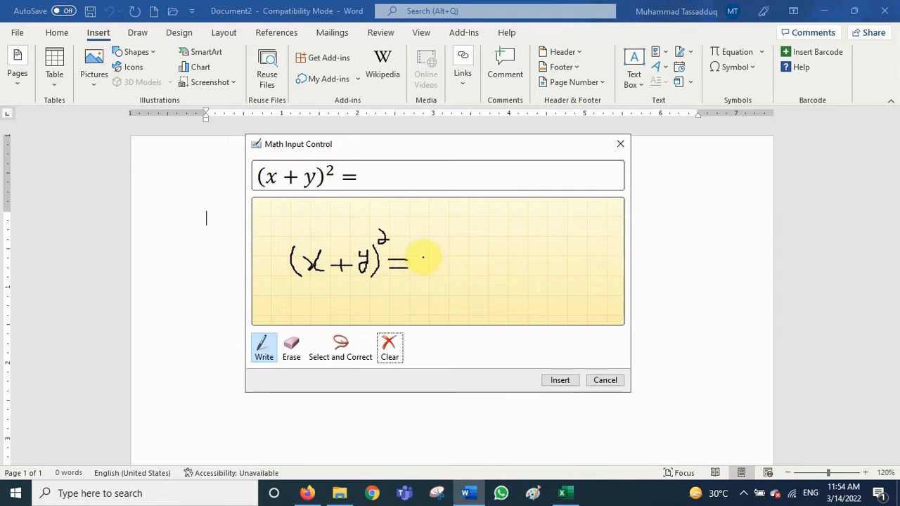
pyautogui.moveTo(422, 257); pyautogui.dragTo(428, 273)
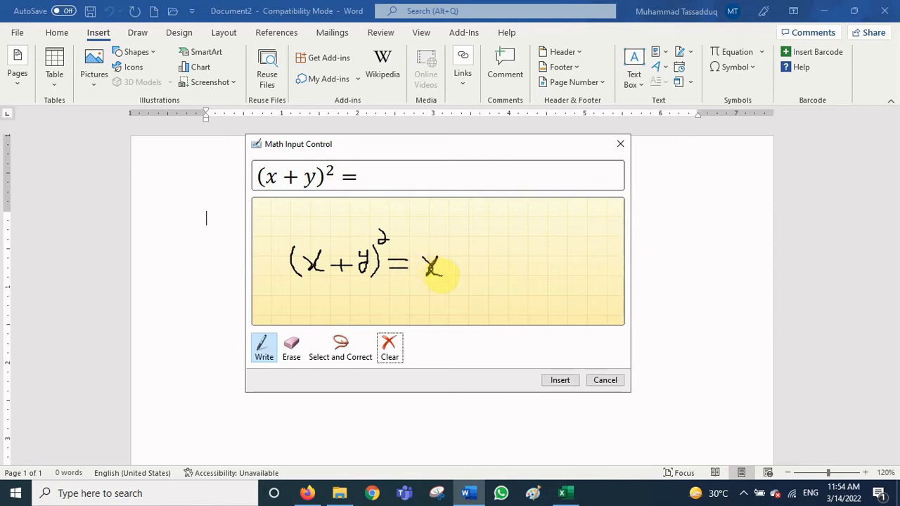
pyautogui.moveTo(434, 233)
pyautogui.mouseDown()
pyautogui.moveTo(443, 246)
pyautogui.moveTo(485, 251)
pyautogui.moveTo(476, 268)
pyautogui.moveTo(490, 266)
pyautogui.moveTo(497, 249)
pyautogui.moveTo(526, 262)
pyautogui.moveTo(517, 278)
pyautogui.moveTo(555, 270)
pyautogui.moveTo(584, 283)
pyautogui.moveTo(592, 269)
pyautogui.mouseUp()
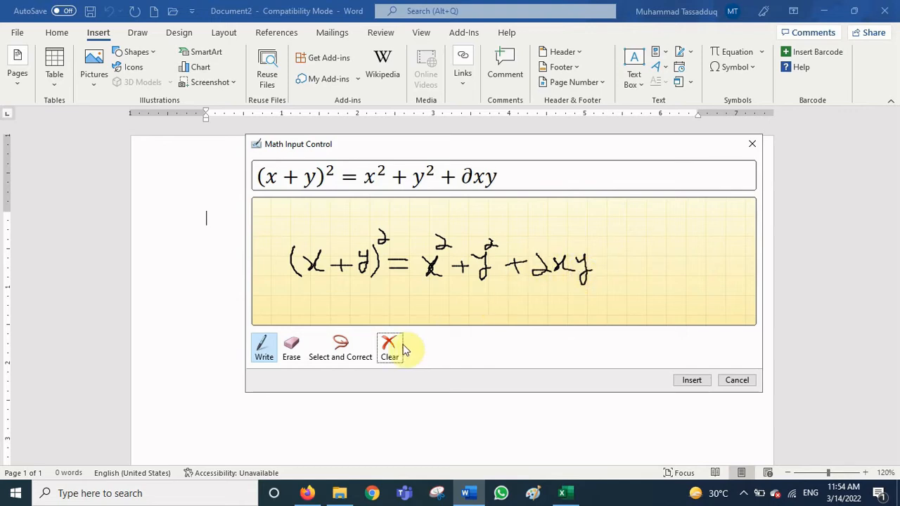
# Erase and rewrite the misread coefficient before xy as 2, and insert the equation into the document
pyautogui.click(291, 348)
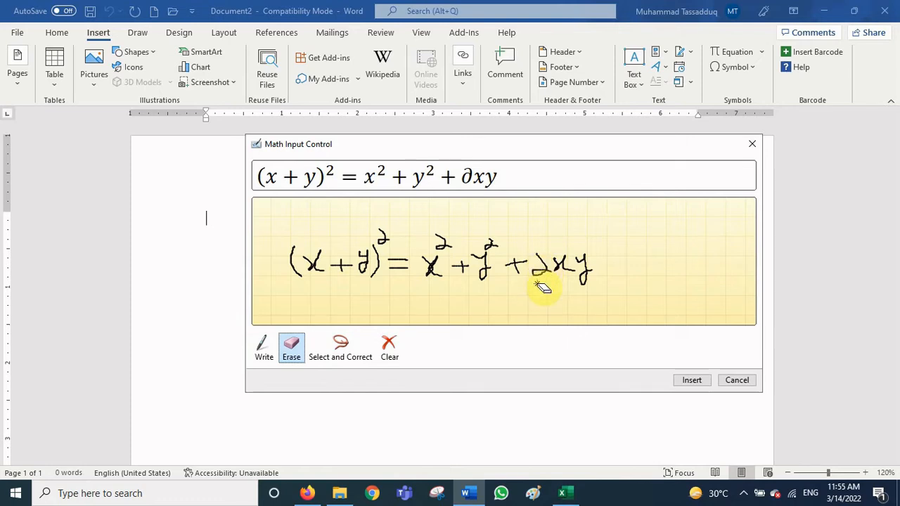
pyautogui.moveTo(542, 271); pyautogui.dragTo(538, 267)
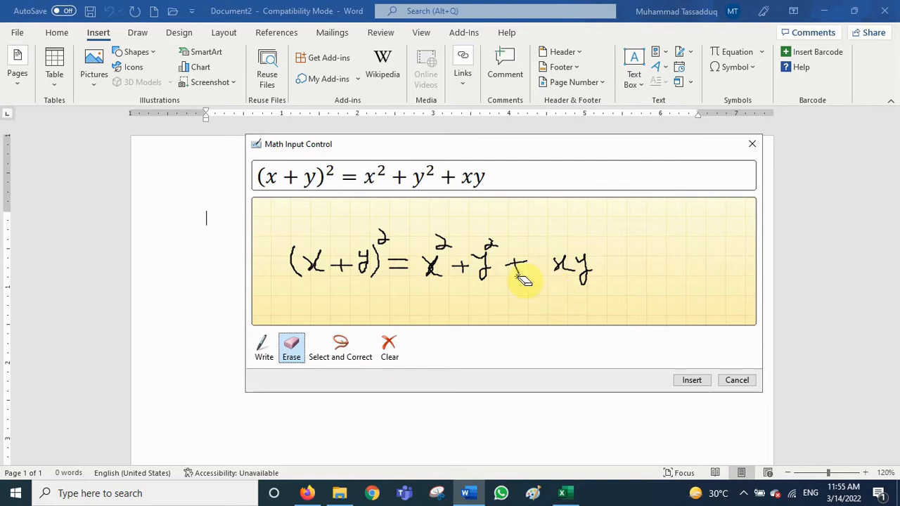
pyautogui.click(261, 348)
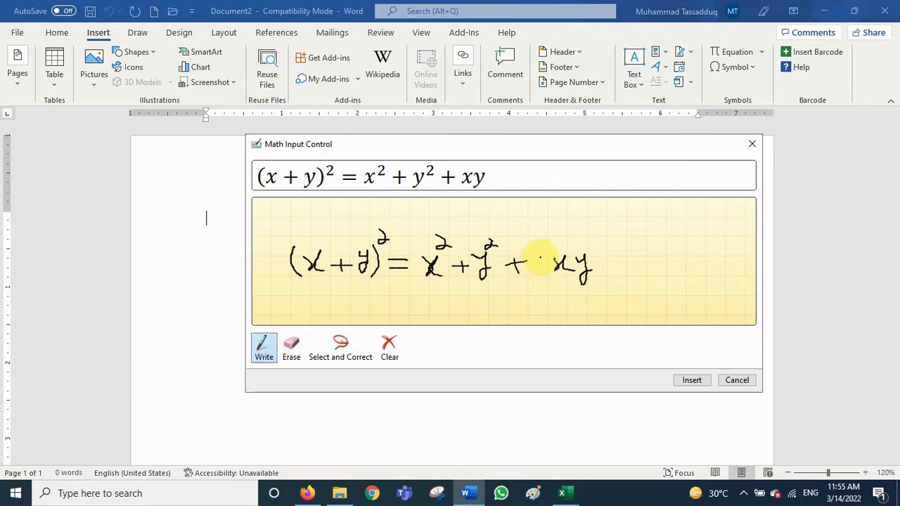
pyautogui.moveTo(533, 255); pyautogui.dragTo(550, 272)
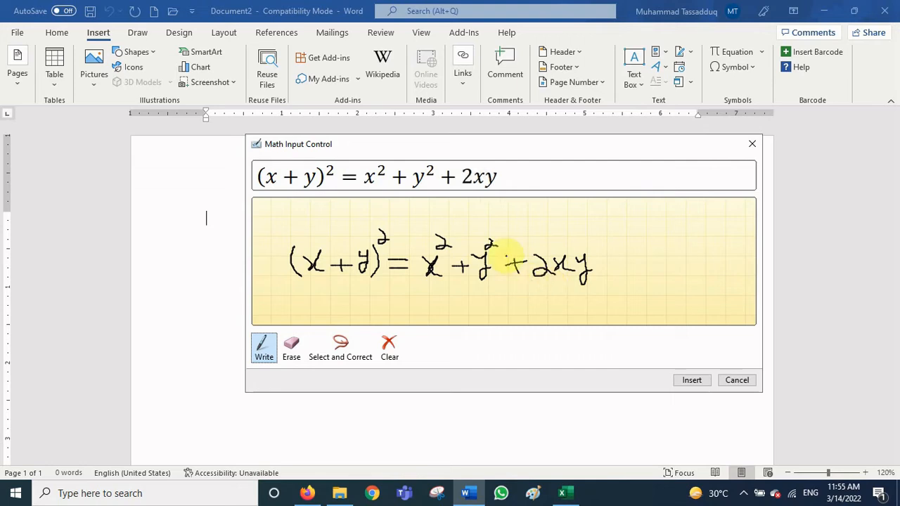
pyautogui.click(690, 380)
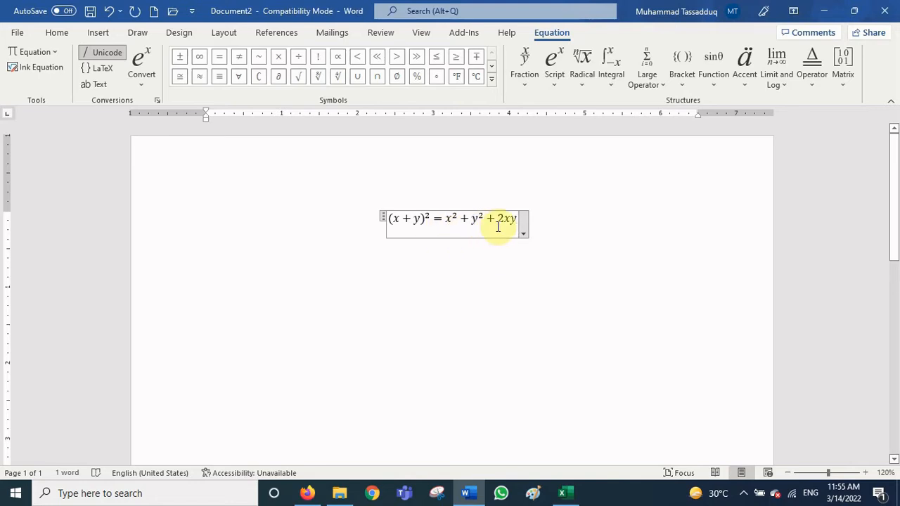
pyautogui.click(547, 223)
# On a new line below the first equation, start another ink equation and handwrite x̄ = Σ xi
pyautogui.press('Return')
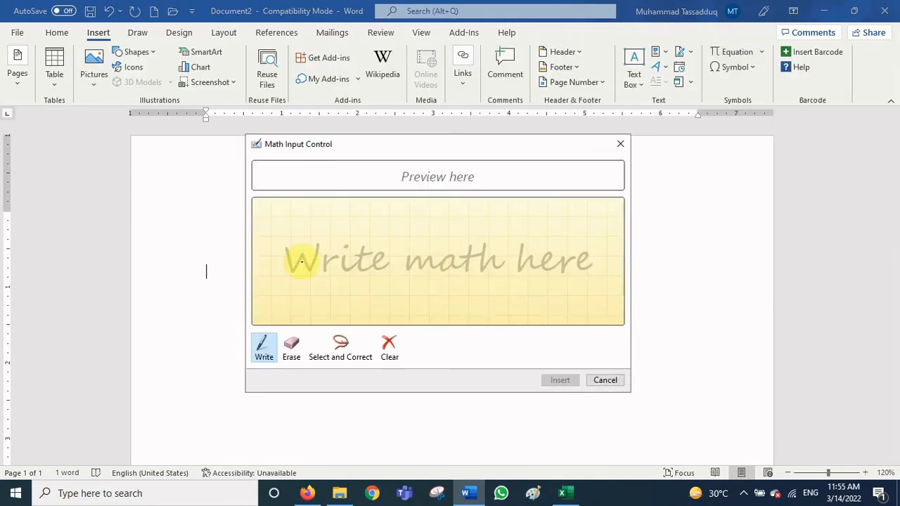
pyautogui.moveTo(295, 253); pyautogui.dragTo(297, 263)
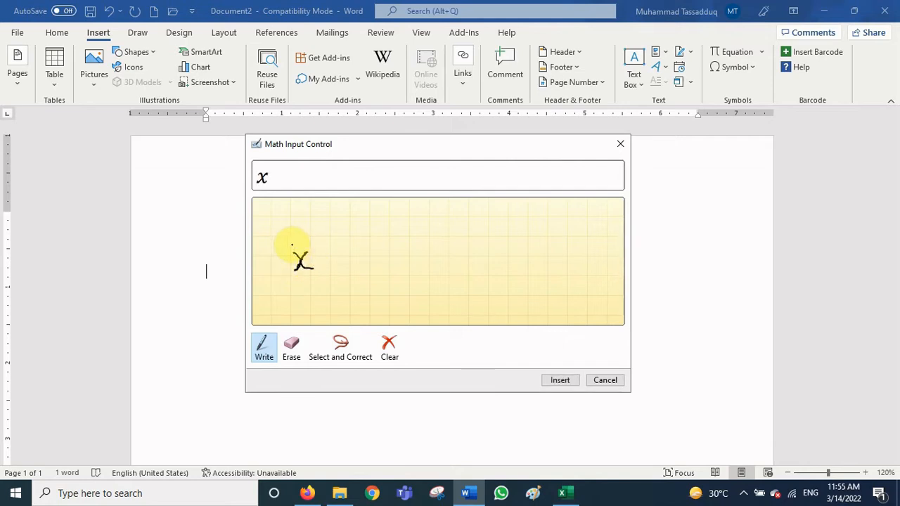
pyautogui.moveTo(292, 244)
pyautogui.mouseDown()
pyautogui.moveTo(311, 244)
pyautogui.moveTo(345, 266)
pyautogui.moveTo(378, 241)
pyautogui.moveTo(350, 265)
pyautogui.moveTo(365, 261)
pyautogui.mouseUp()
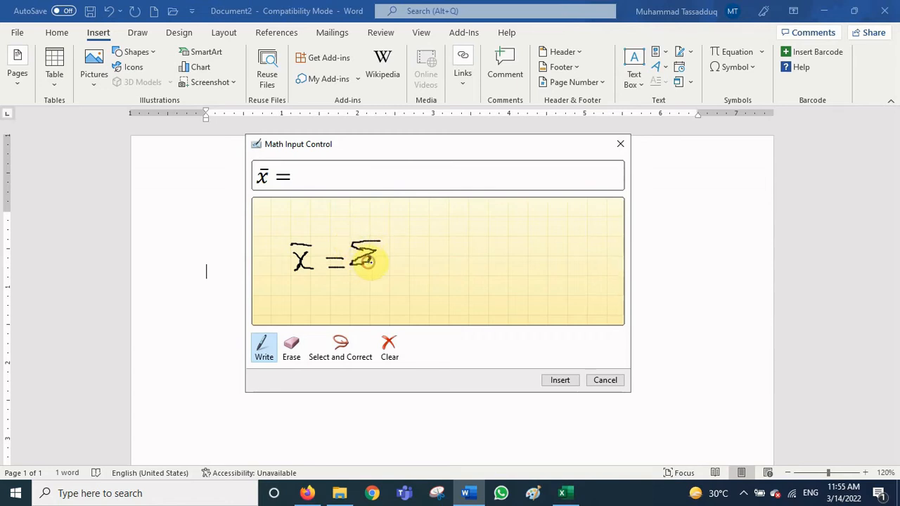
pyautogui.moveTo(355, 261); pyautogui.dragTo(378, 261)
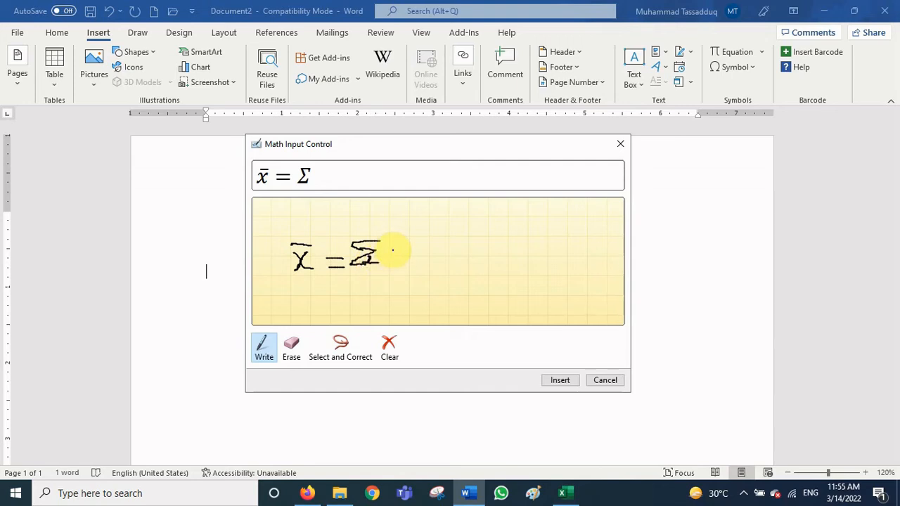
pyautogui.moveTo(391, 257); pyautogui.dragTo(402, 257)
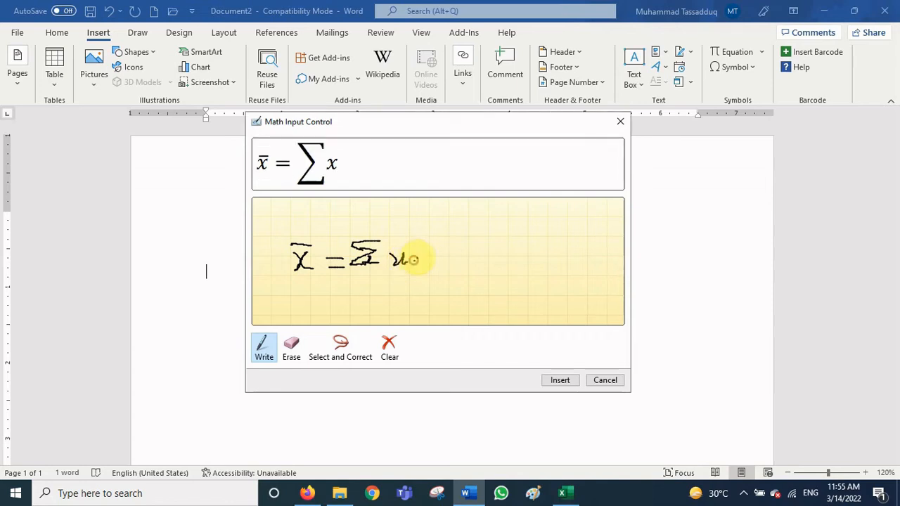
pyautogui.moveTo(422, 261); pyautogui.dragTo(426, 261)
pyautogui.click(420, 251)
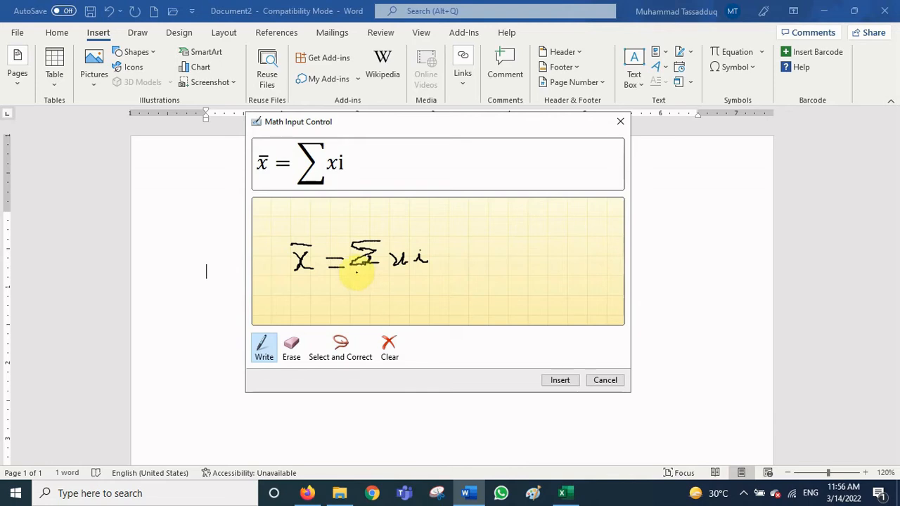
# Turn Σ xi into a fraction with denominator N and insert the mean formula into the document
pyautogui.moveTo(350, 274); pyautogui.dragTo(433, 274)
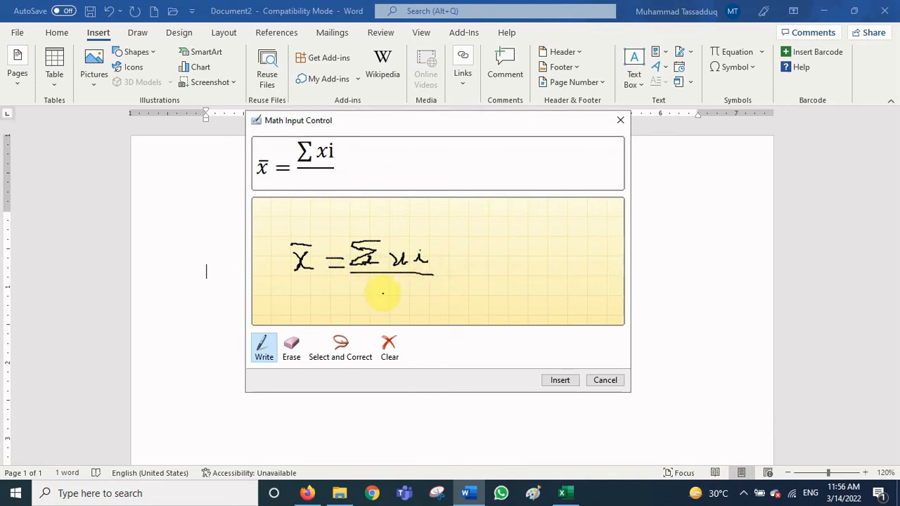
pyautogui.moveTo(377, 295)
pyautogui.mouseDown()
pyautogui.moveTo(381, 281)
pyautogui.moveTo(388, 293)
pyautogui.moveTo(398, 285)
pyautogui.mouseUp()
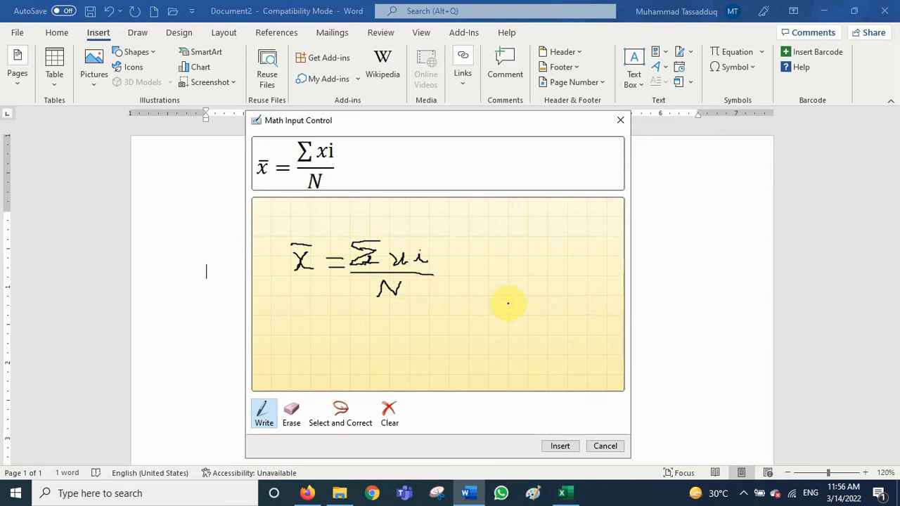
pyautogui.click(560, 447)
pyautogui.click(536, 289)
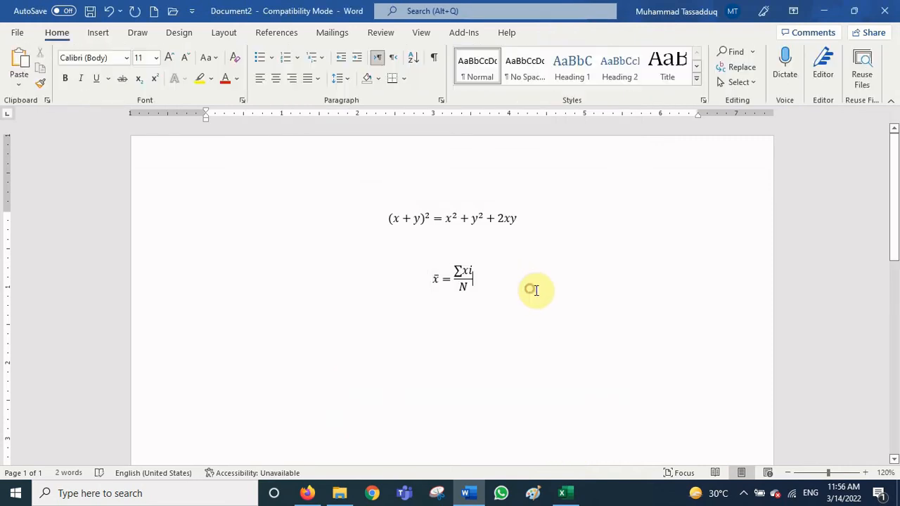
# On a new line below the mean formula, start an ink equation and handwrite the fraction 5x over 3y
pyautogui.press('Return')
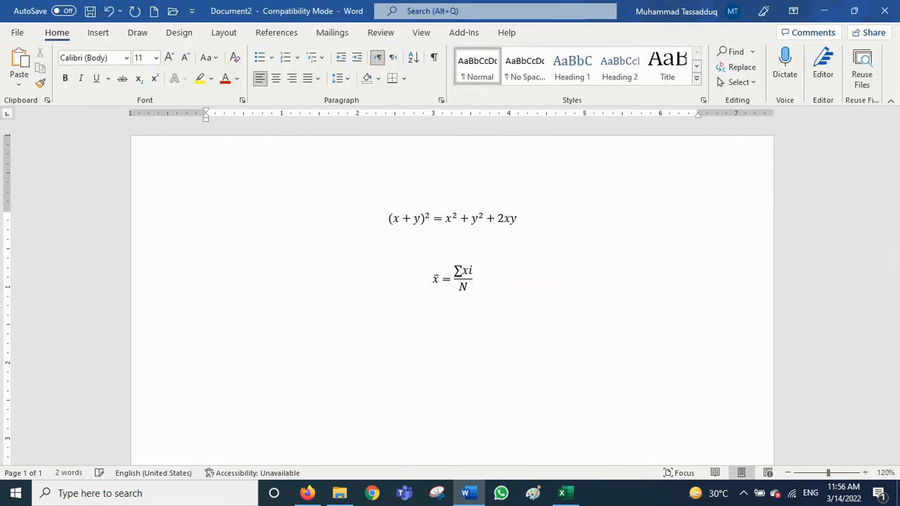
pyautogui.click(98, 32)
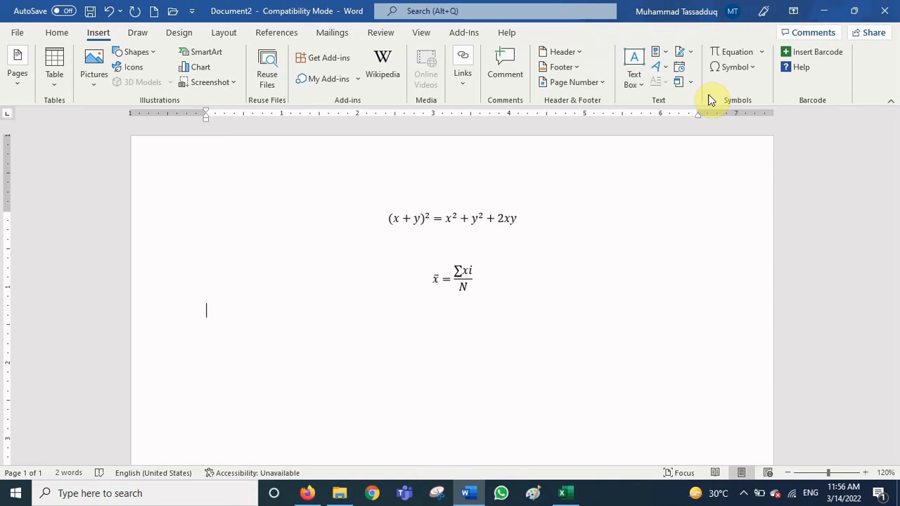
pyautogui.click(760, 52)
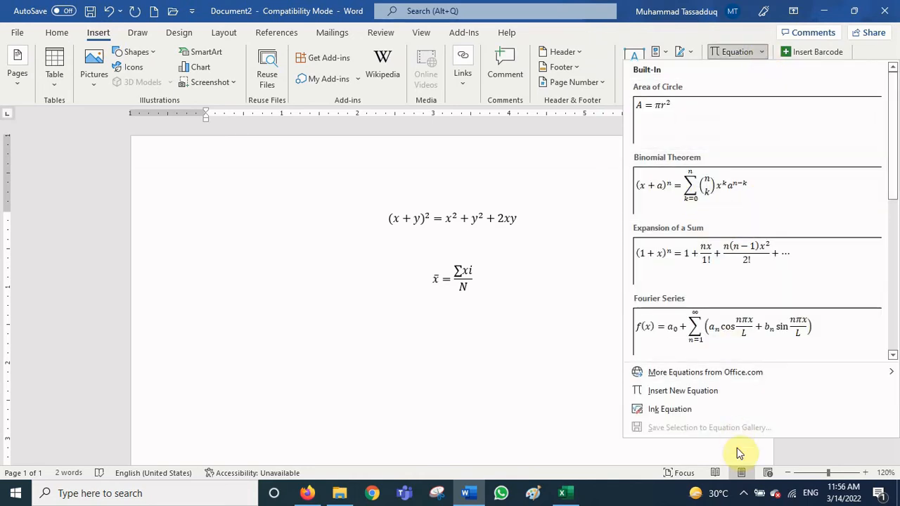
pyautogui.click(706, 408)
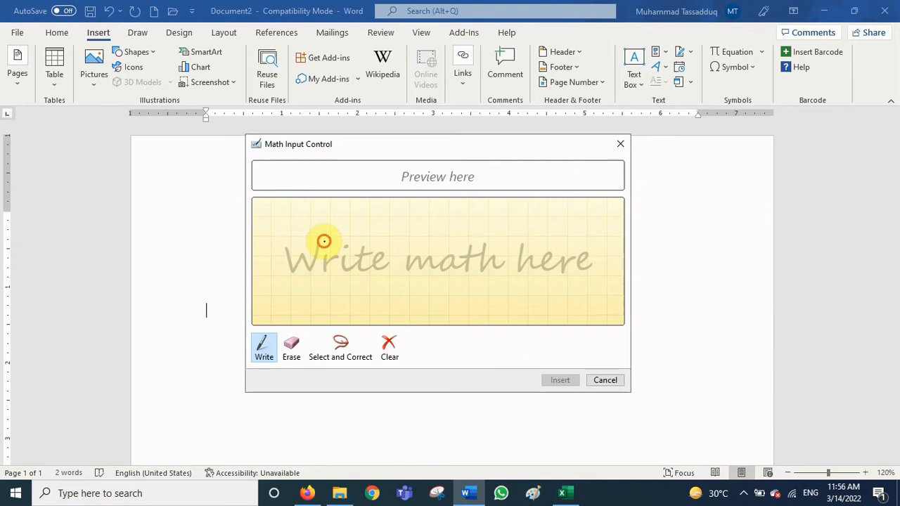
pyautogui.moveTo(324, 243); pyautogui.dragTo(318, 260)
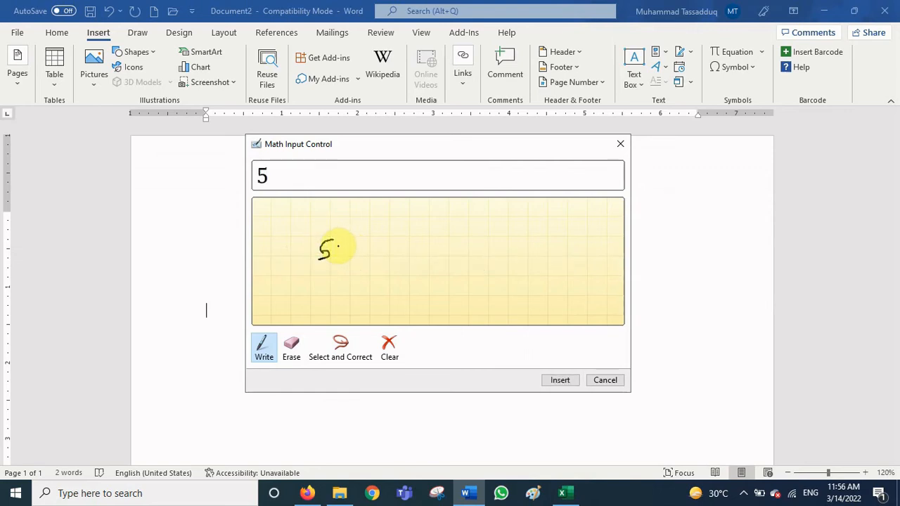
pyautogui.moveTo(335, 245); pyautogui.dragTo(371, 265)
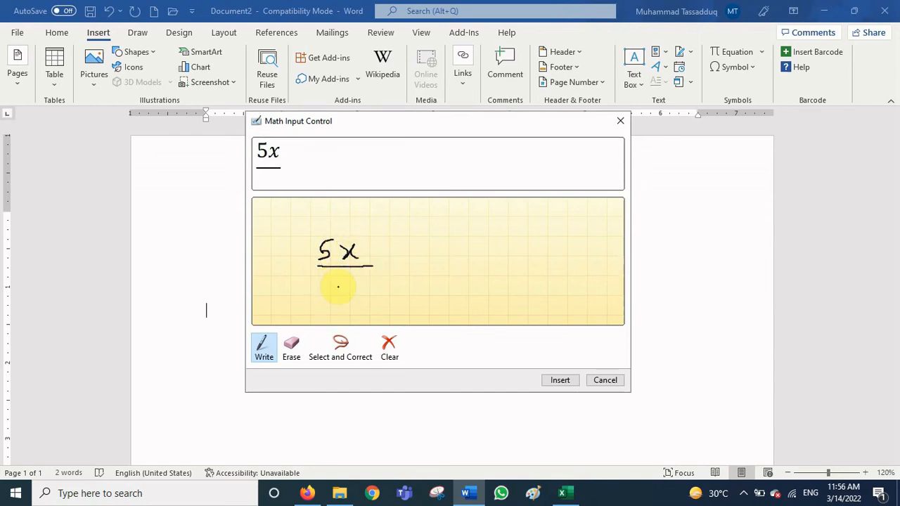
pyautogui.moveTo(328, 276); pyautogui.dragTo(340, 280)
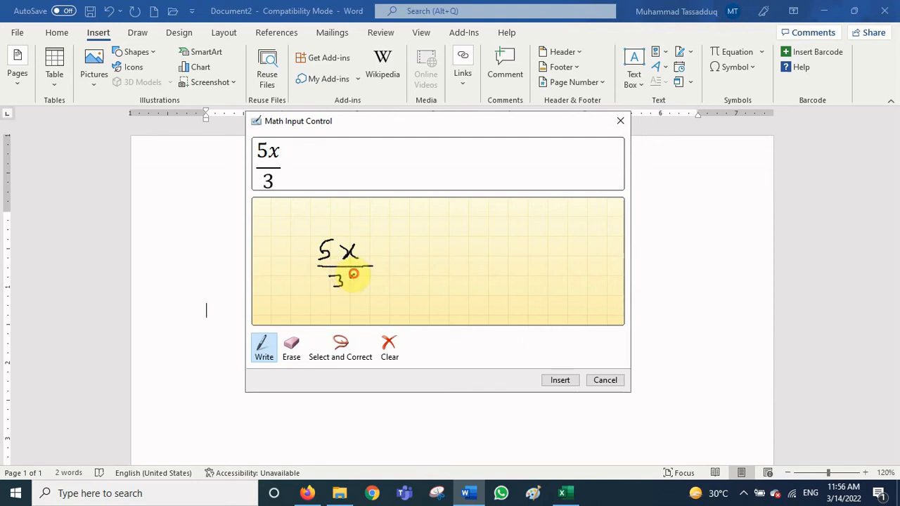
pyautogui.moveTo(348, 275); pyautogui.dragTo(360, 289)
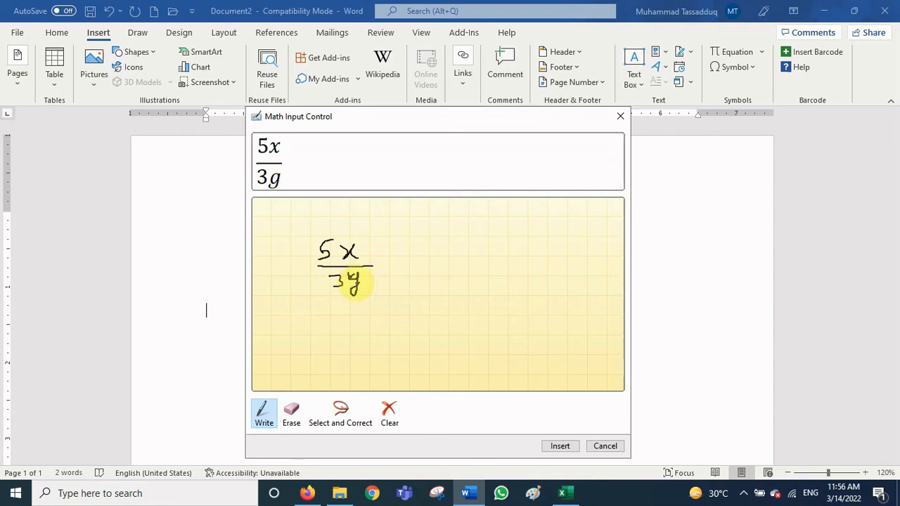
# Erase the misread letter in the fraction's denominator and rewrite it by hand as y
pyautogui.click(291, 413)
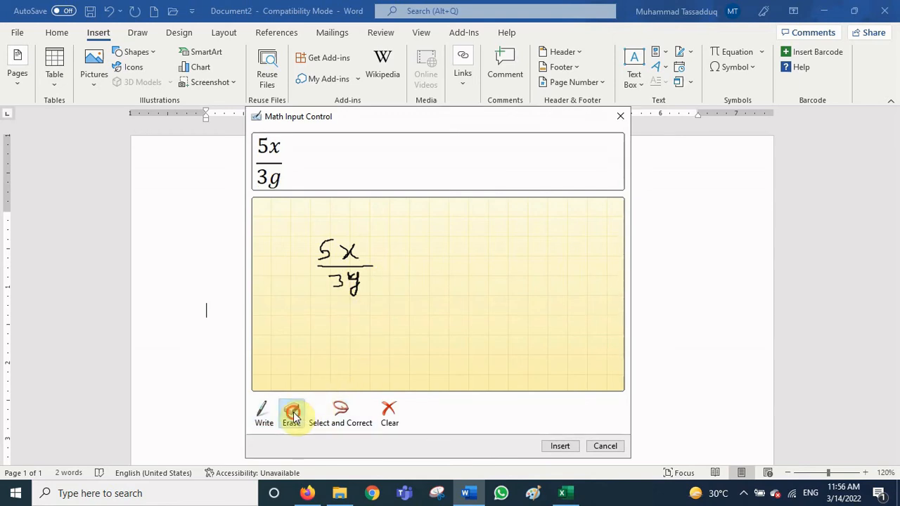
pyautogui.click(352, 278)
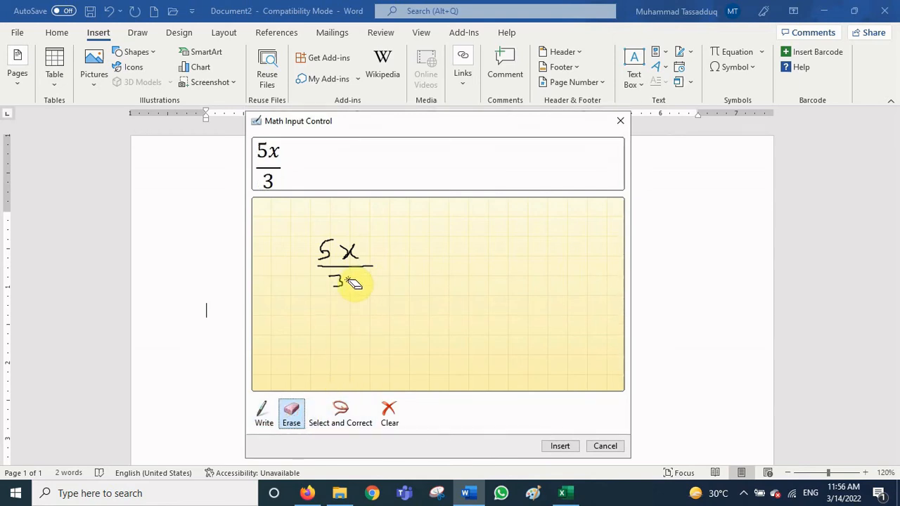
pyautogui.click(262, 416)
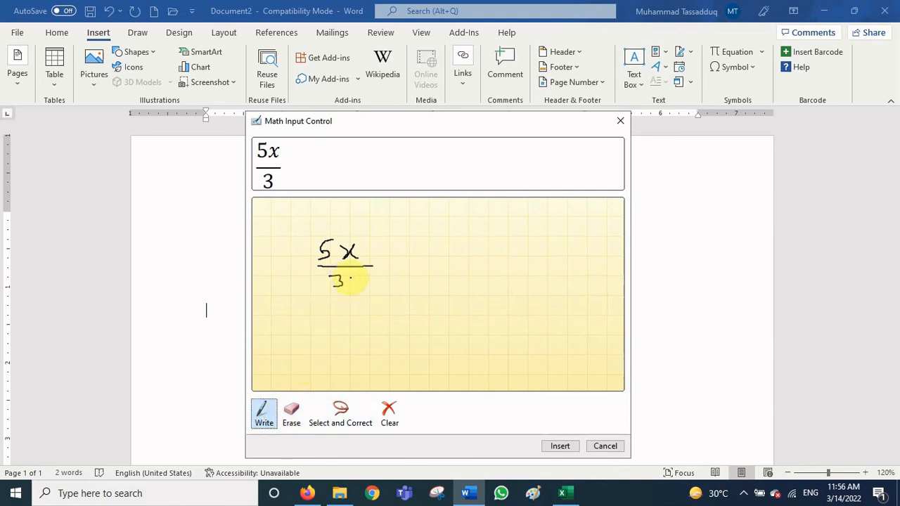
pyautogui.moveTo(347, 276); pyautogui.dragTo(352, 302)
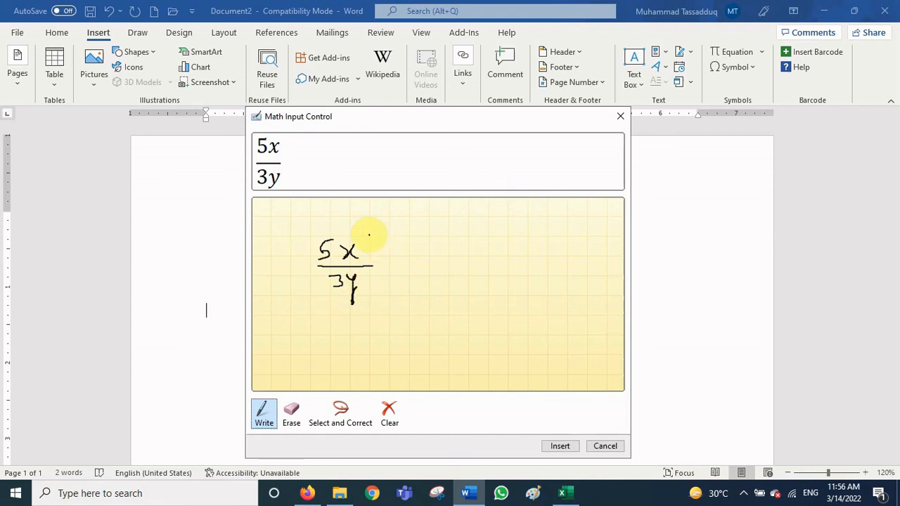
# Handwrite a square root sign around the fraction 5x over 3y and insert the equation into the document
pyautogui.moveTo(365, 229)
pyautogui.mouseDown()
pyautogui.moveTo(311, 231)
pyautogui.moveTo(293, 288)
pyautogui.mouseUp()
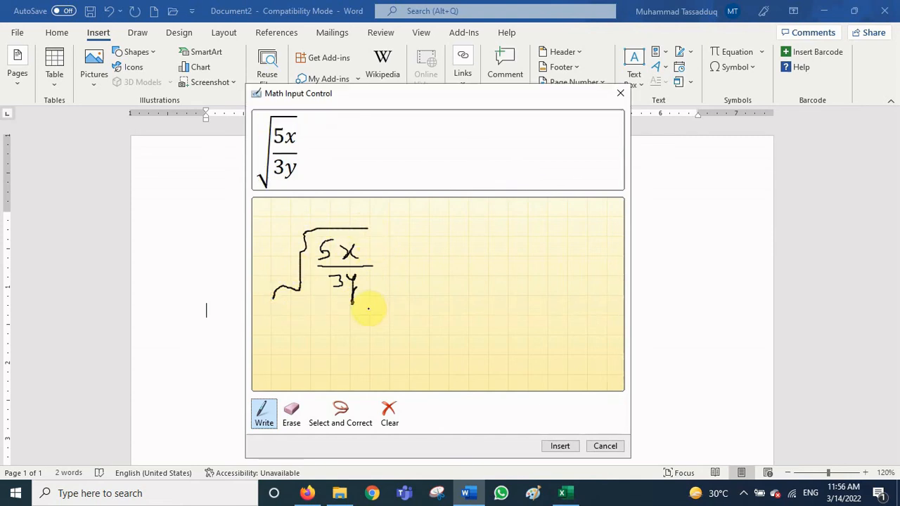
pyautogui.click(291, 415)
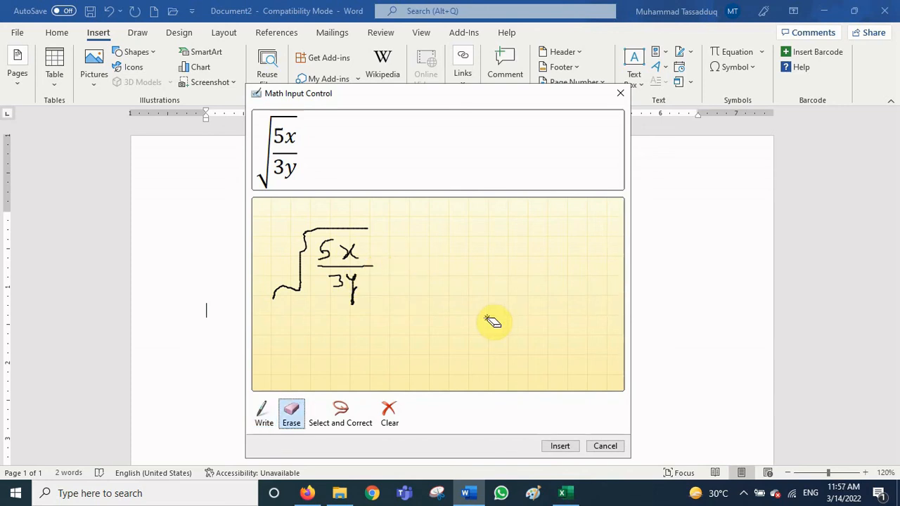
pyautogui.click(561, 450)
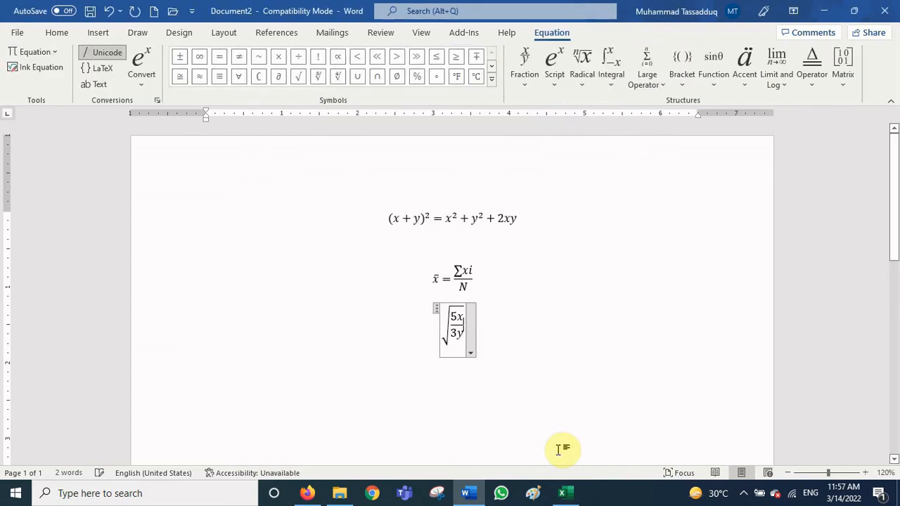
pyautogui.click(513, 328)
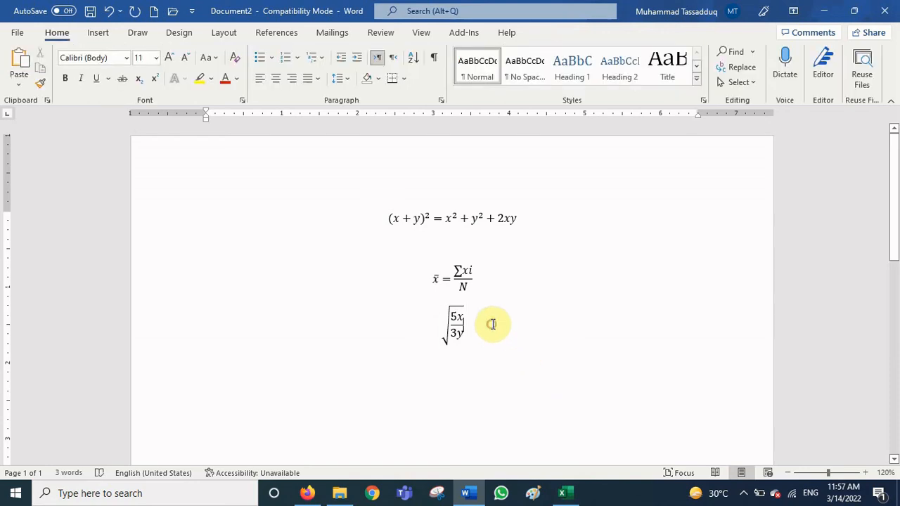